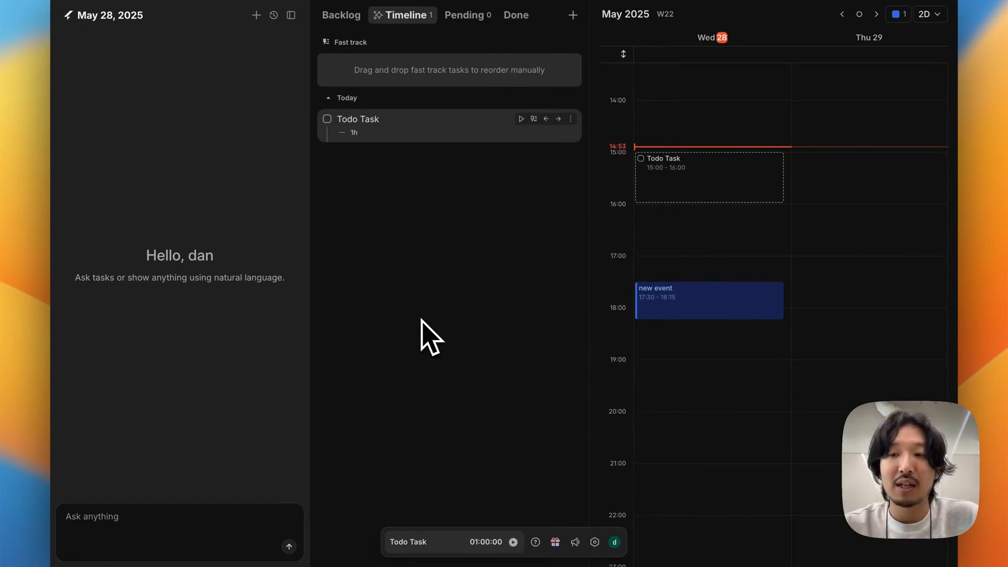
Step: Collapse the calendar and AI chat panels so that only the task list is open
key(shift+c)
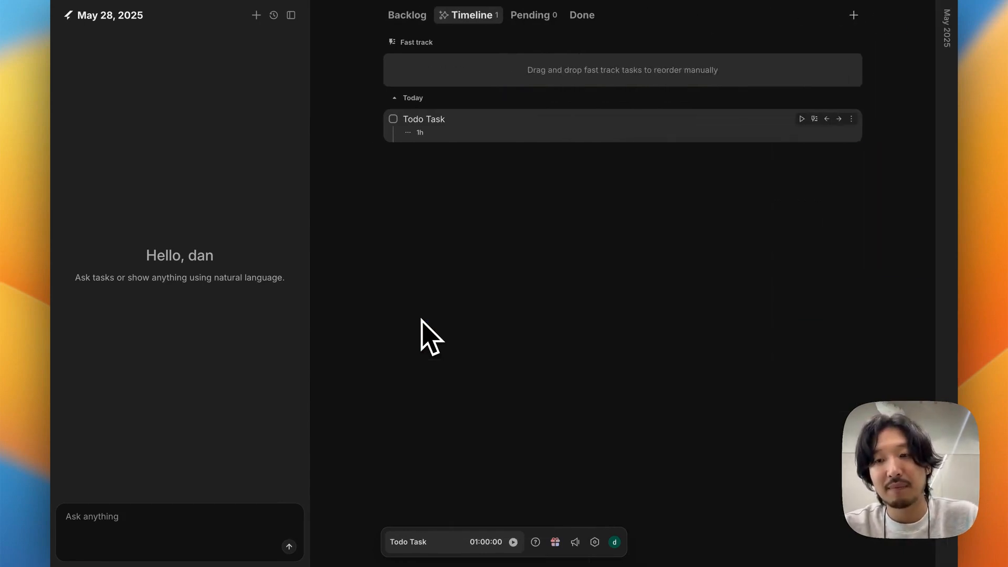
key(shift+c)
key(shift+a)
key(shift+c)
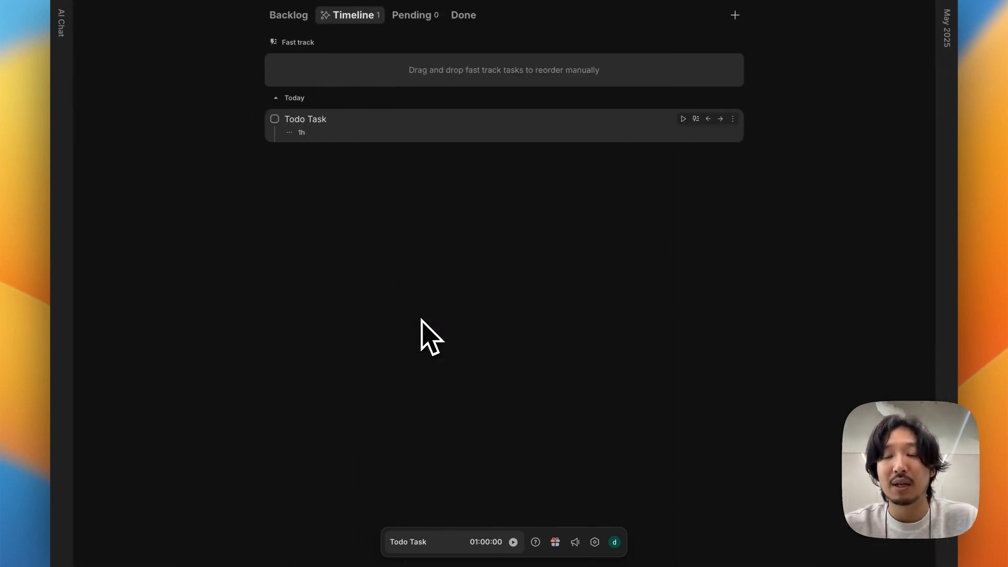
Step: Show the calendar alone, and bring back the task list and AI chat for the full three-panel layout
key(shift+t)
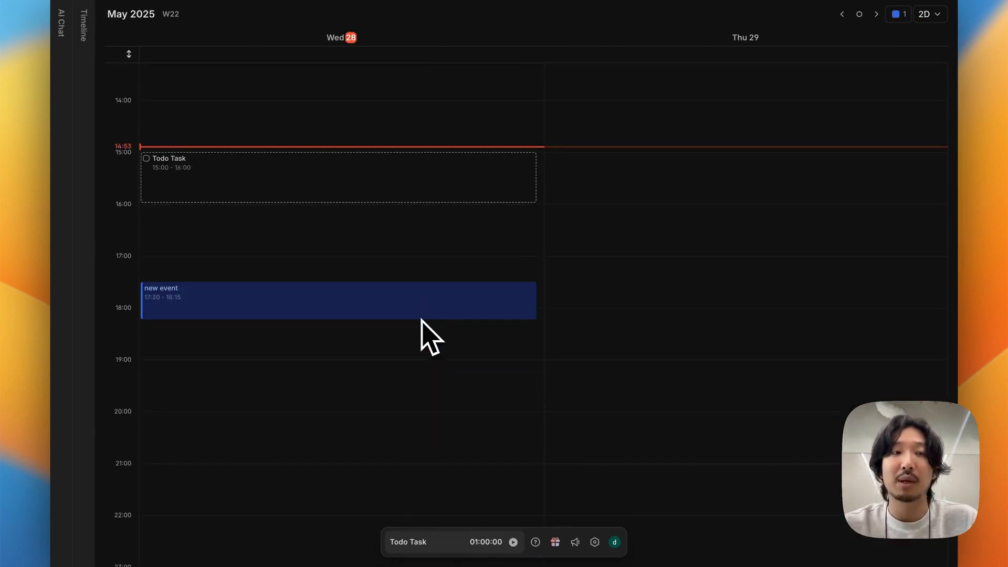
key(shift+s)
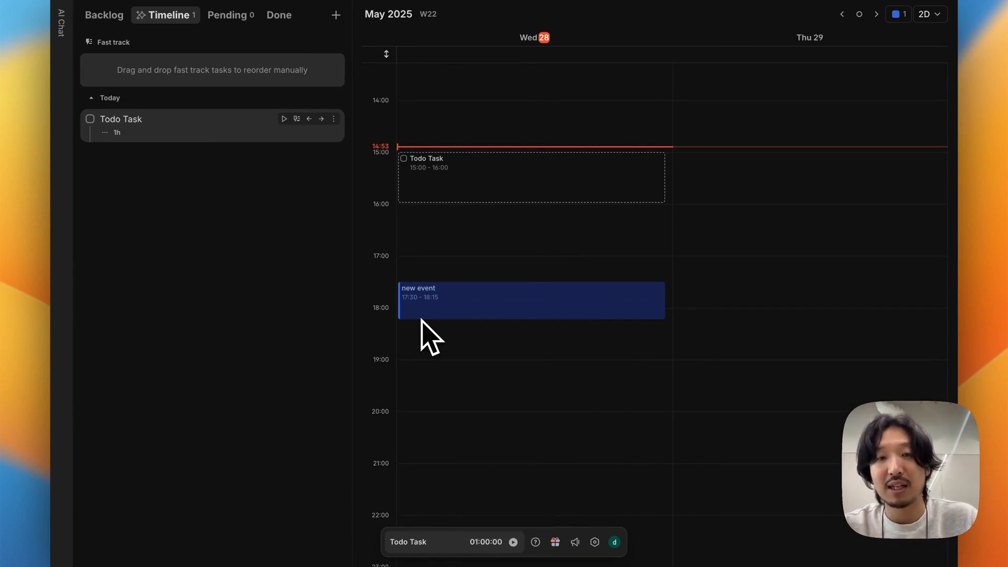
key(shift+a)
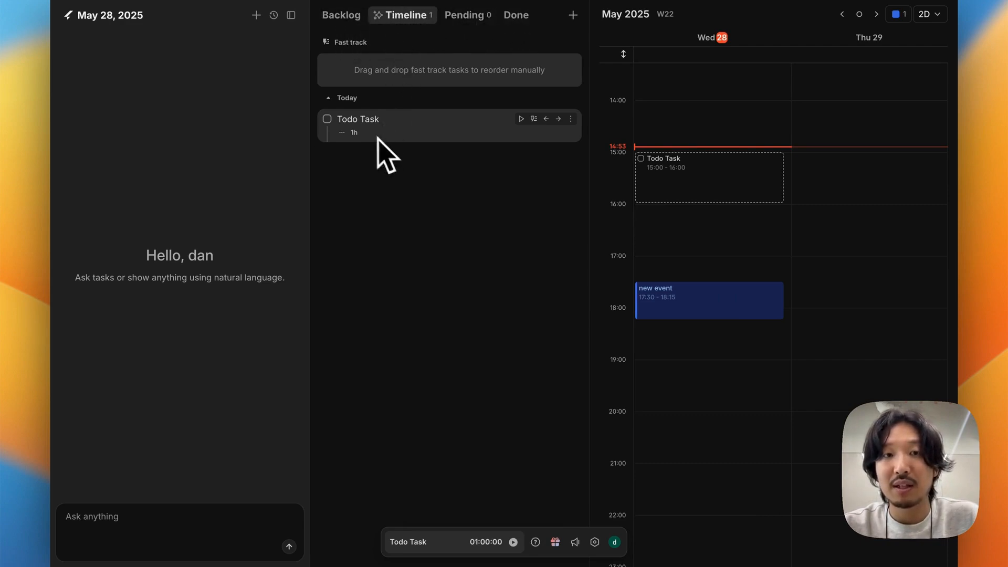
Step: Examine Todo Task's details and its available status options, and close the details without changing anything
click(437, 135)
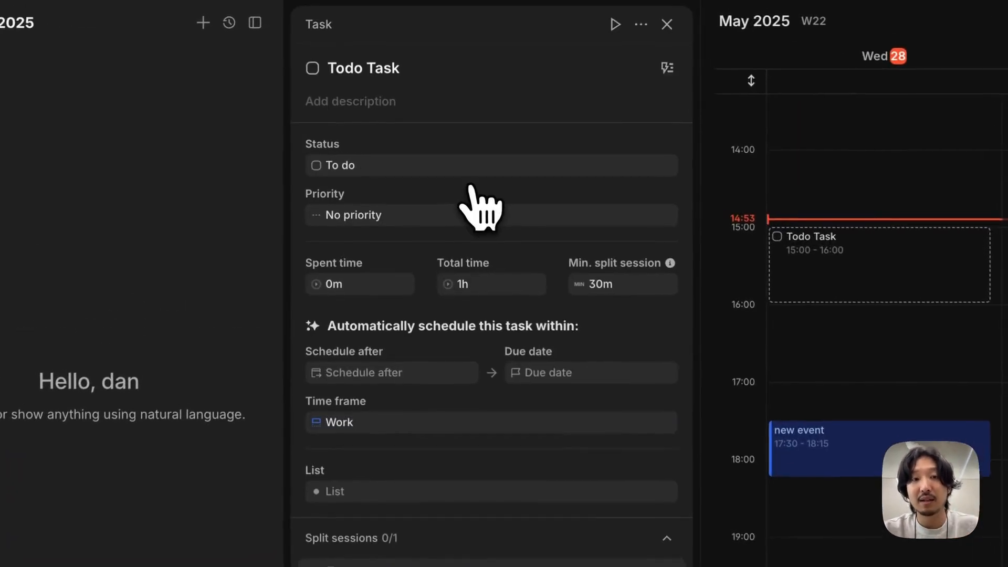
click(412, 166)
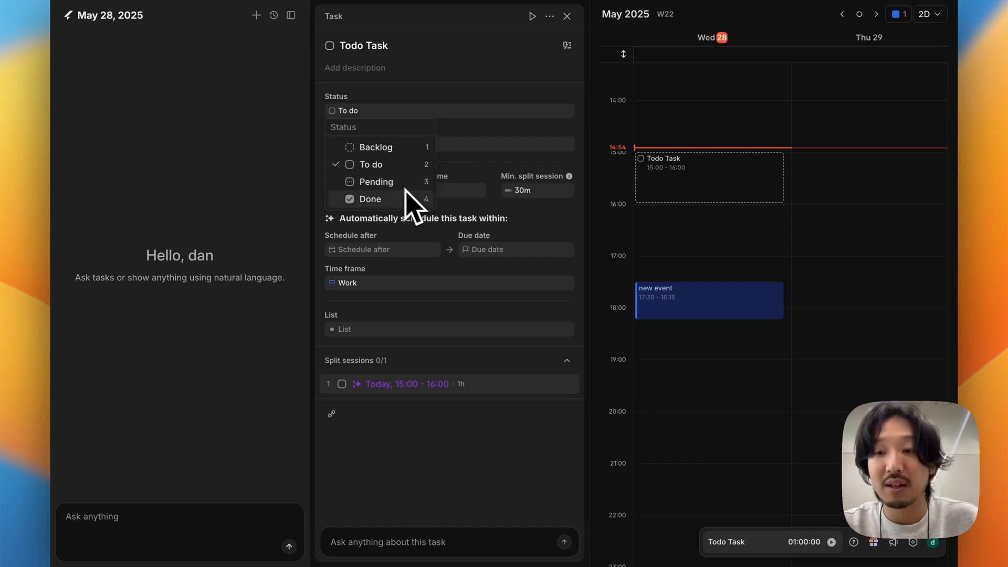
key(Escape)
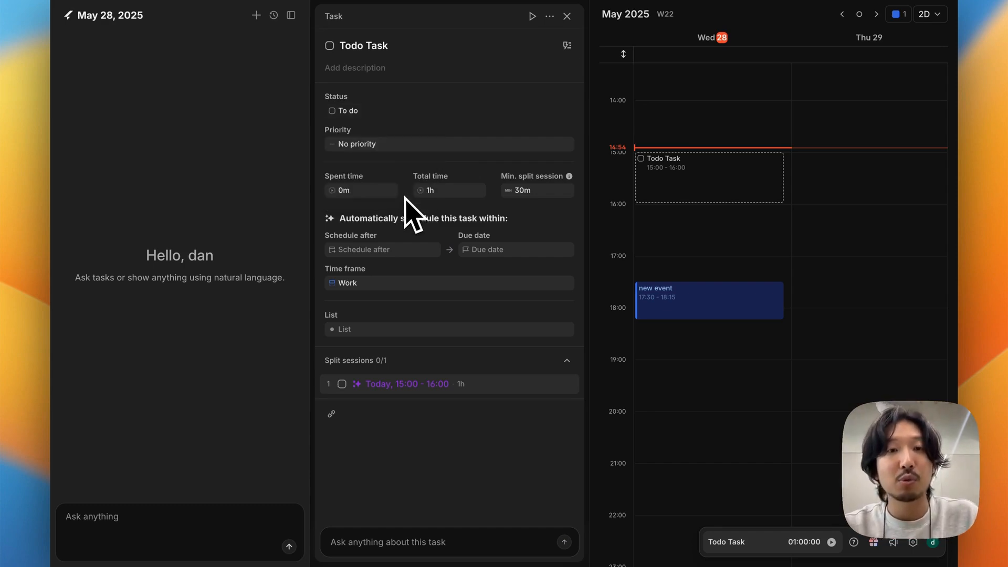
key(Escape)
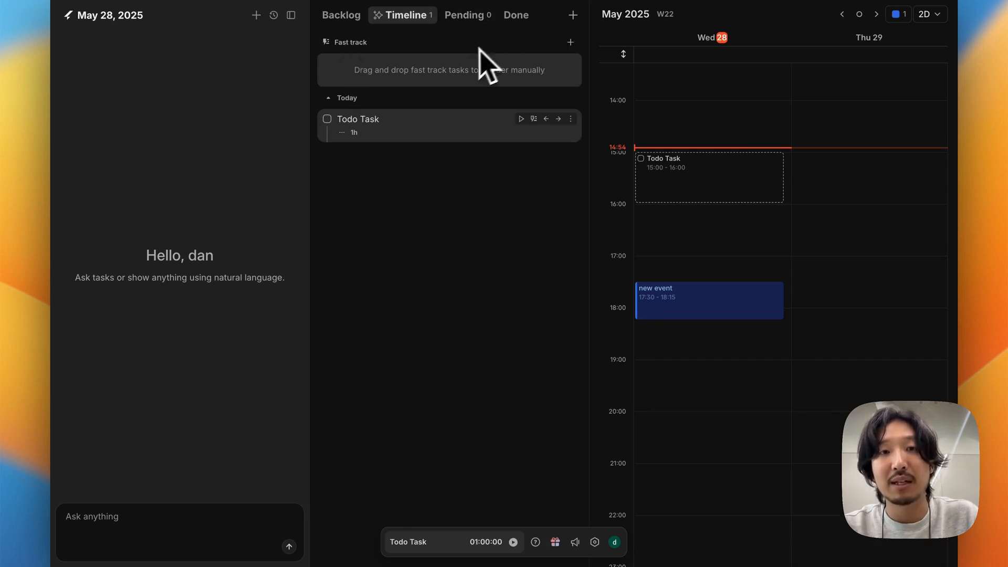
Step: Cycle forward and backward through the Backlog, Timeline, Pending and Done task lists, finishing on Backlog
click(336, 23)
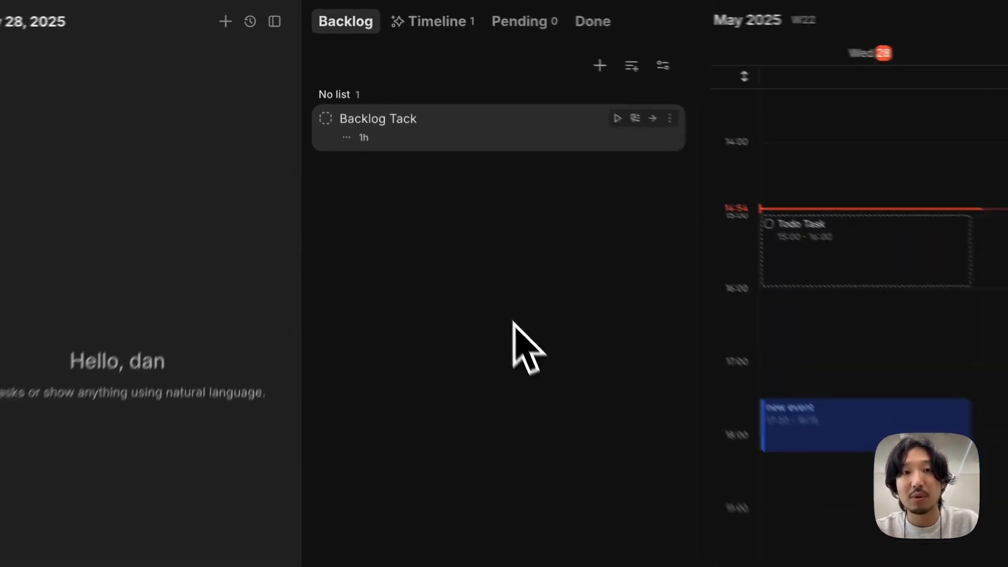
key(Tab)
key(Tab)
key(Tab)
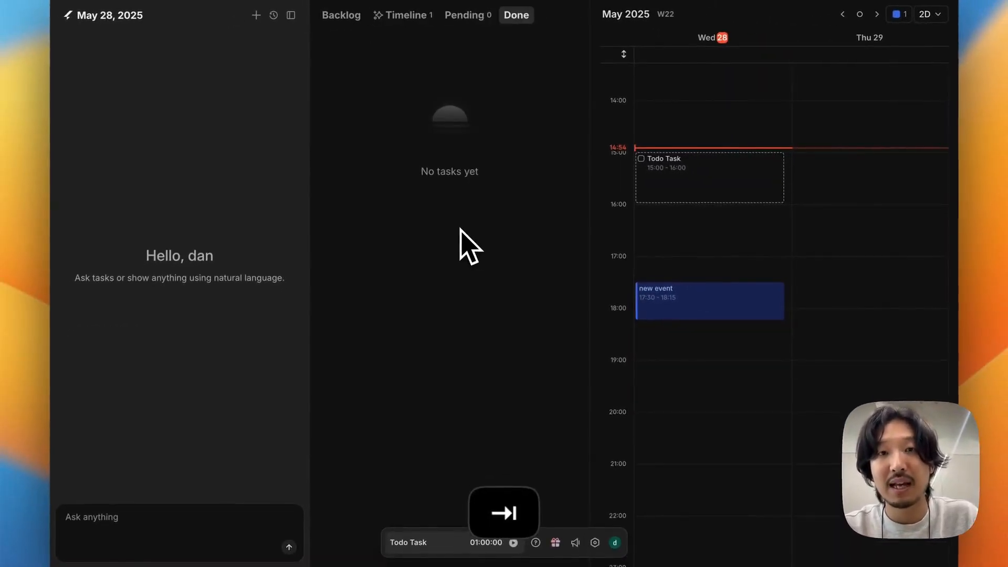
key(Tab)
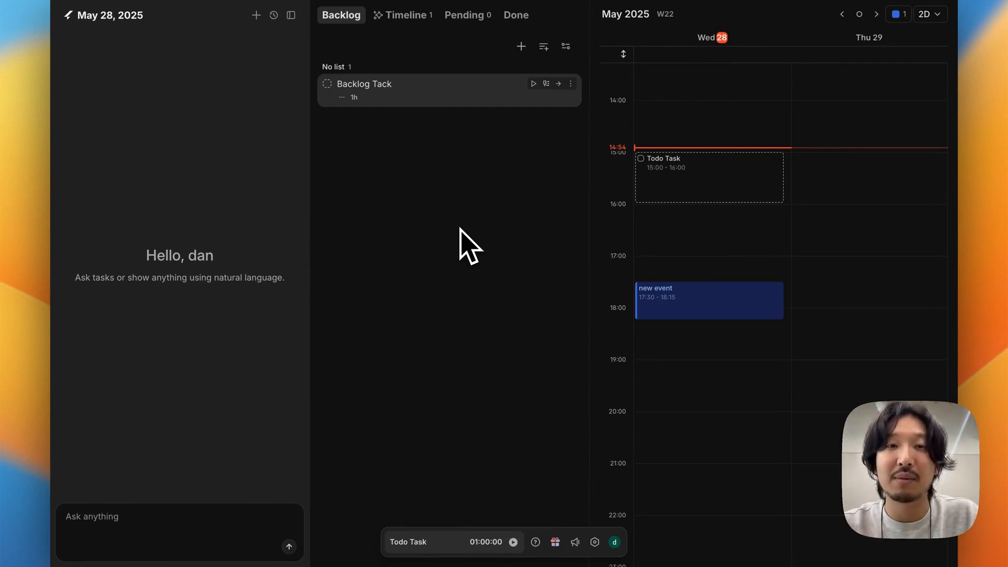
key(shift+Tab)
key(shift+Tab)
key(shift+Tab)
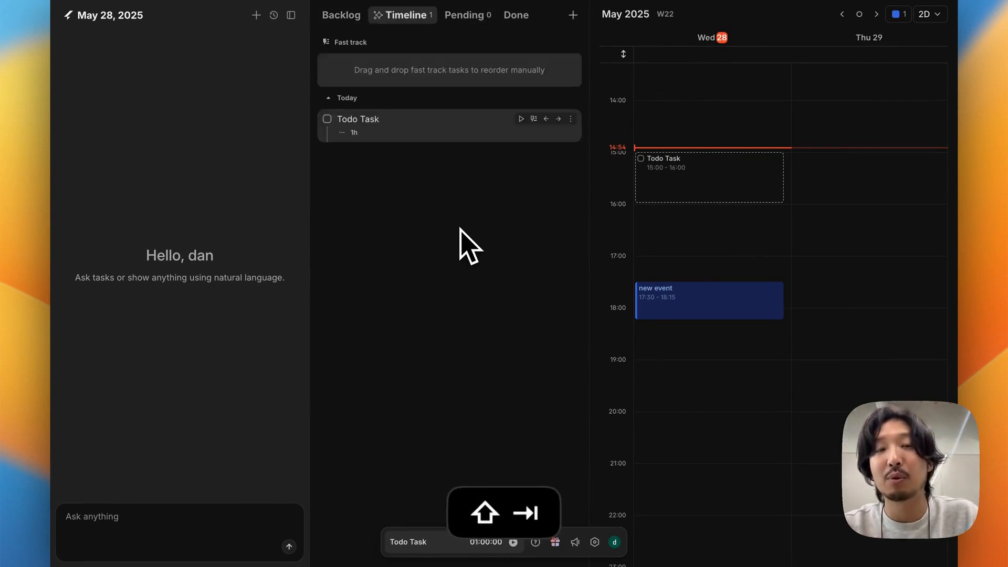
key(shift+Tab)
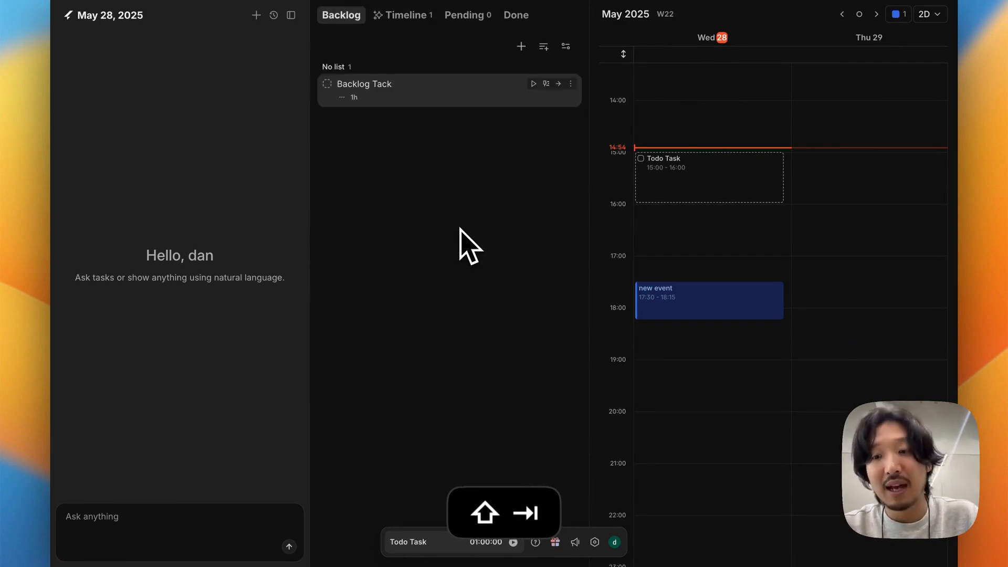
key(Tab)
key(shift+Tab)
key(Tab)
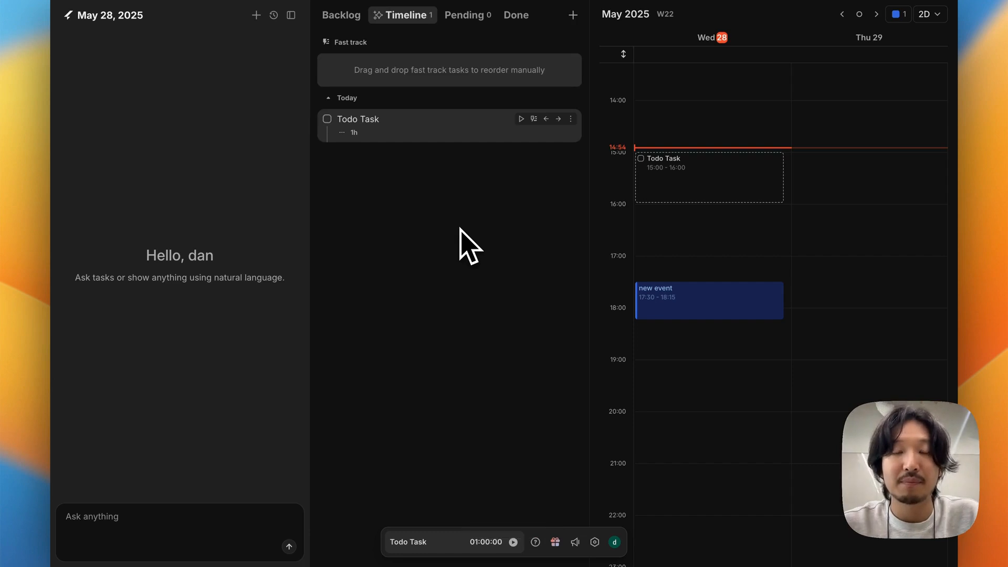
key(shift+Tab)
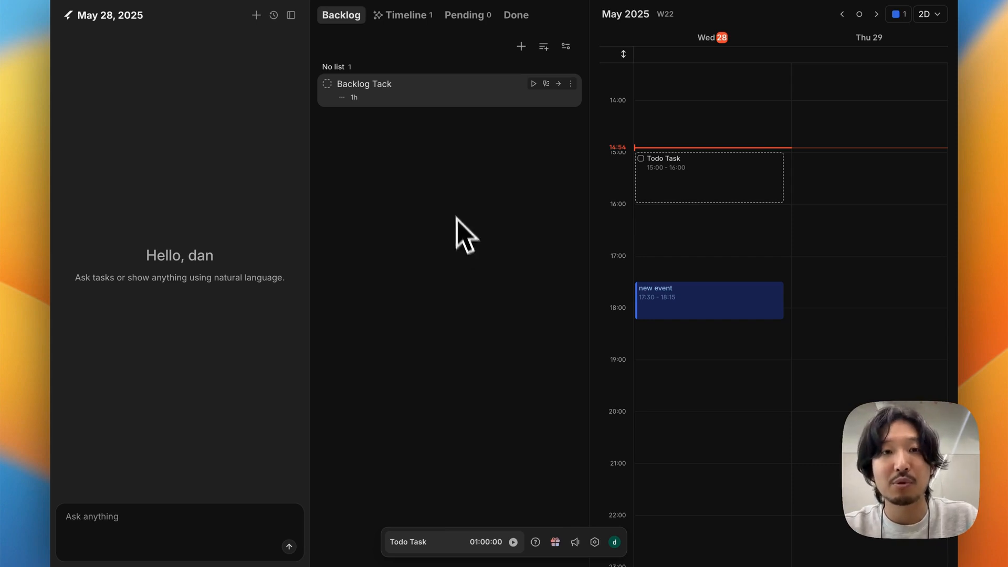
Step: Change the status of Backlog Tack to To do and display the Timeline list
click(571, 83)
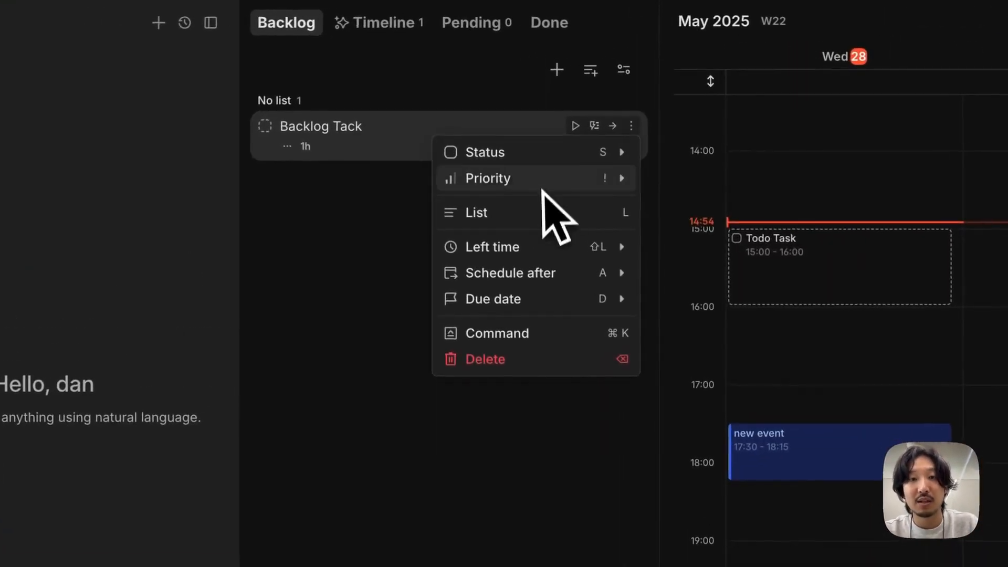
mouse_move(561, 151)
click(715, 209)
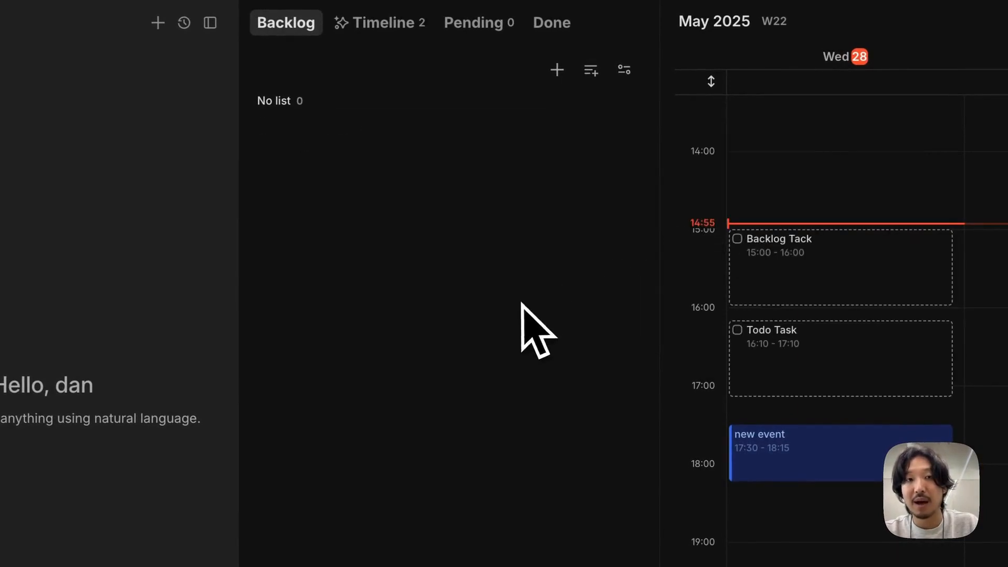
key(2)
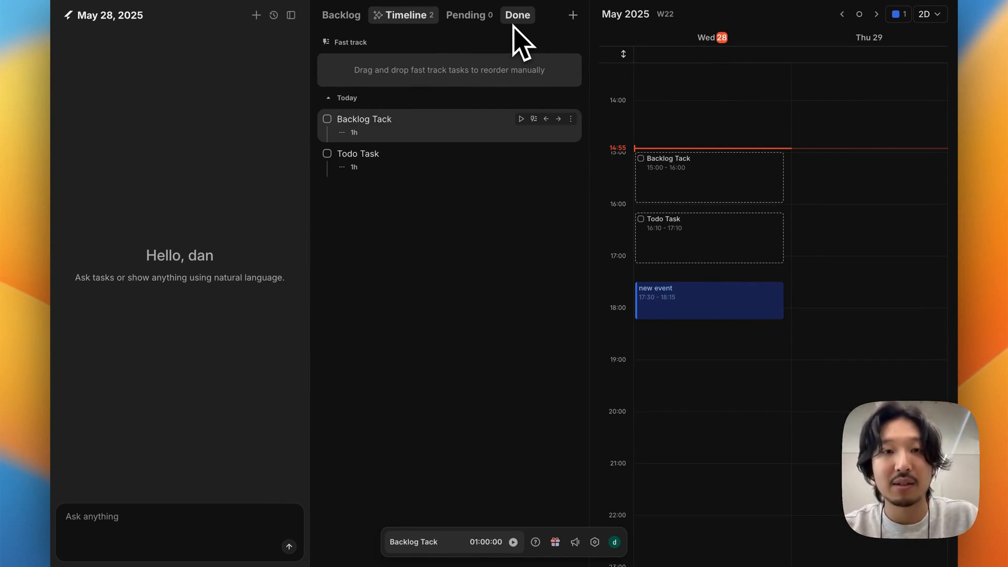
Step: Change the status of Backlog Tack in the Timeline to Backlog
key(s)
key(Down)
key(Return)
key(s)
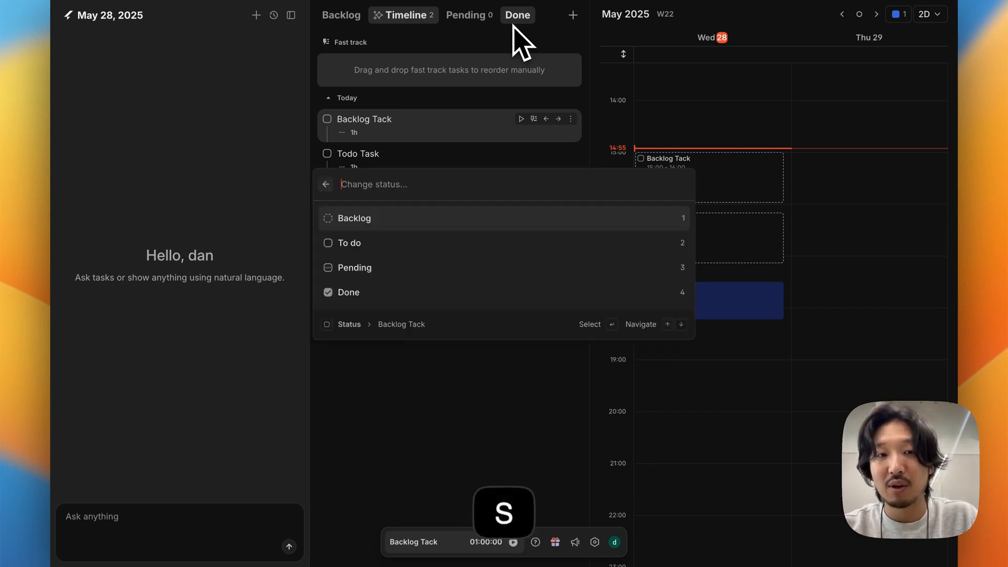
key(Return)
Step: Change the status of Todo Task to Pending and display the Pending list
key(s)
key(Down)
key(Down)
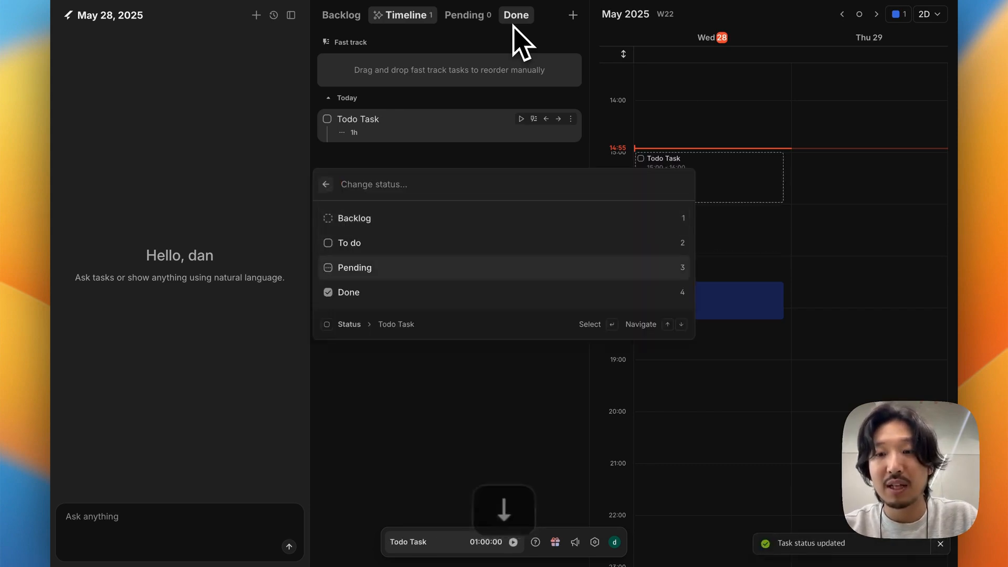
key(Return)
key(Tab)
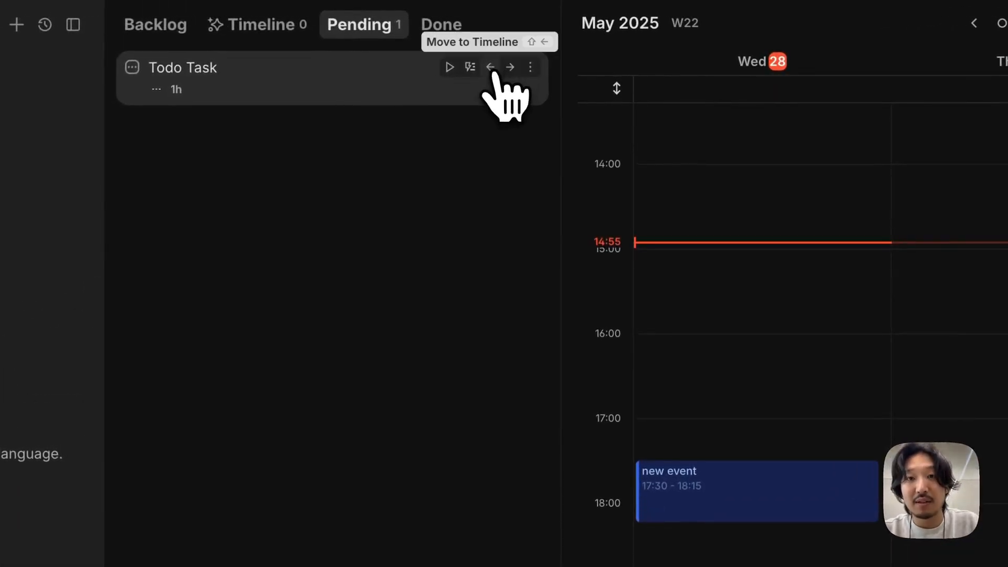
Step: Move Todo Task from Pending and Backlog Tack from Backlog to the Timeline, and display the Timeline
click(490, 67)
click(286, 27)
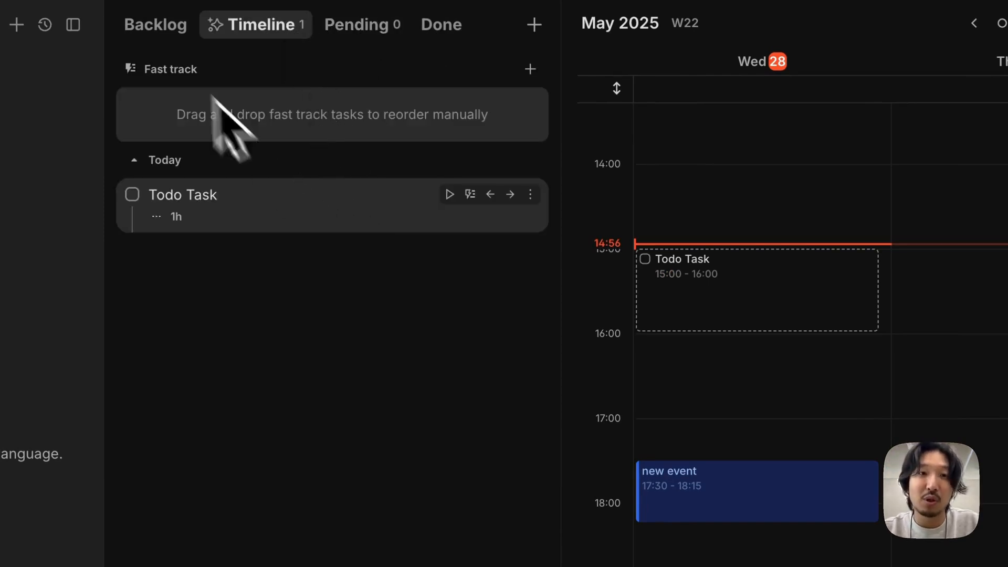
click(154, 27)
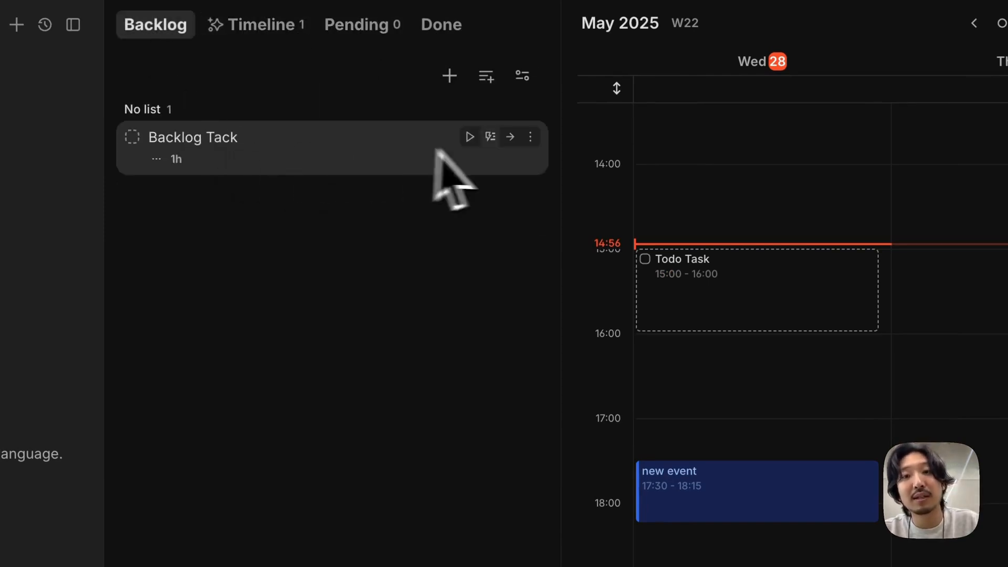
click(510, 138)
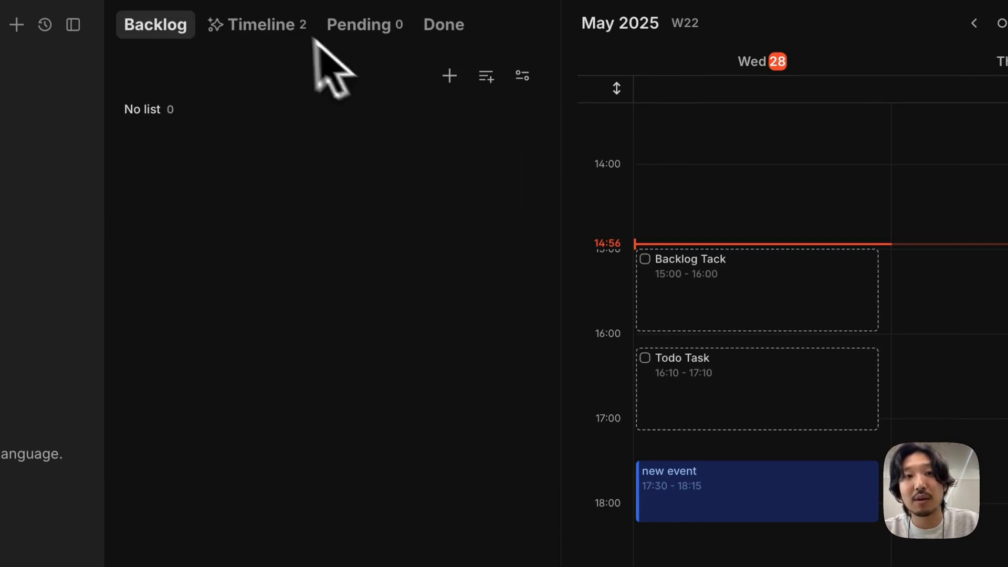
click(286, 28)
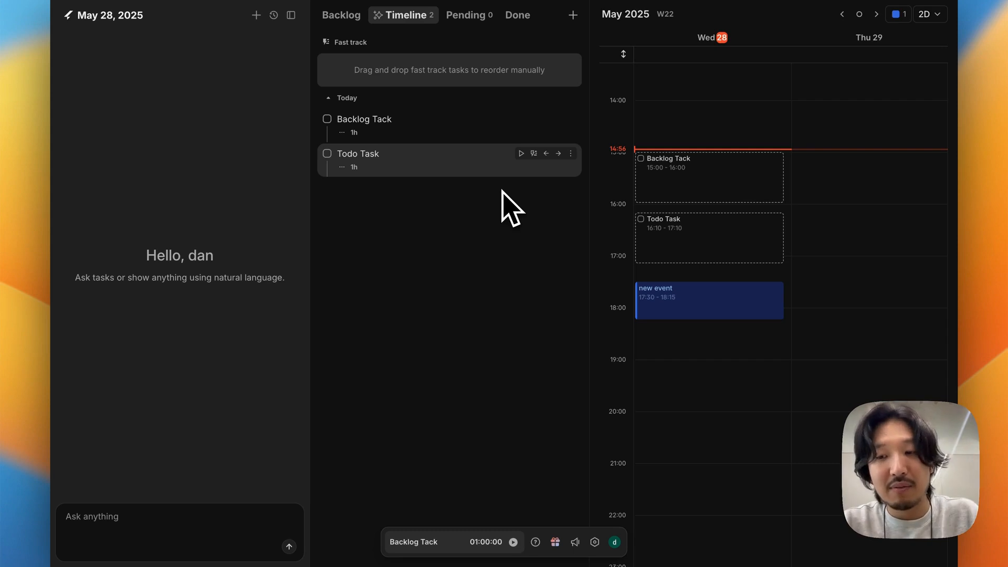
Step: Start a new task titled "new task" and give it High priority using an inline tag in the title
key(n)
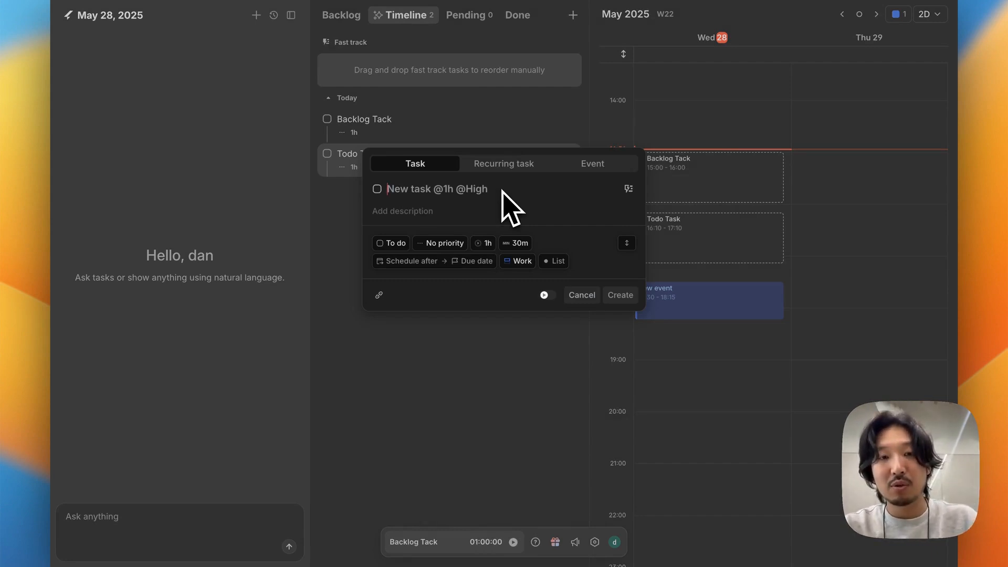
text(new task)
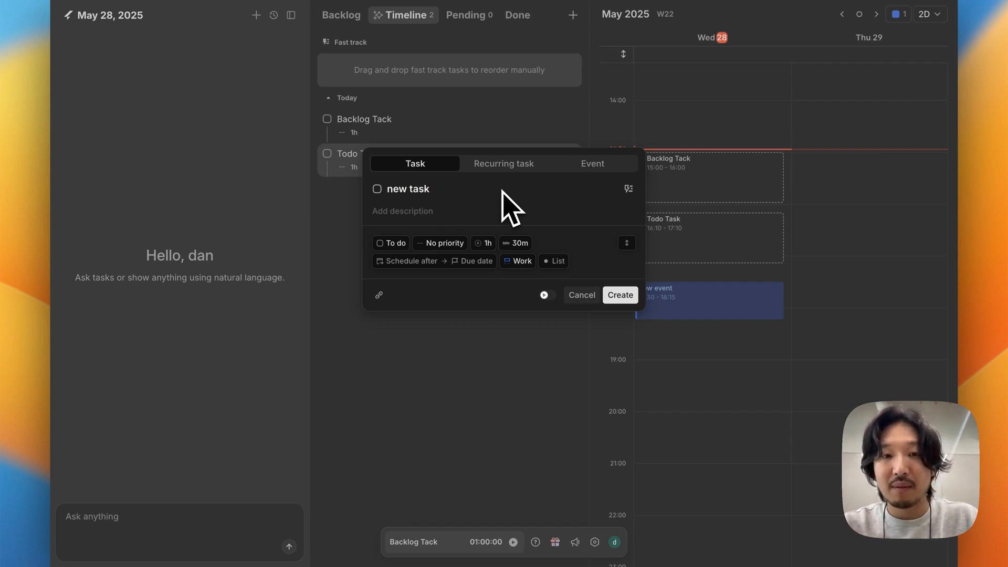
text(@)
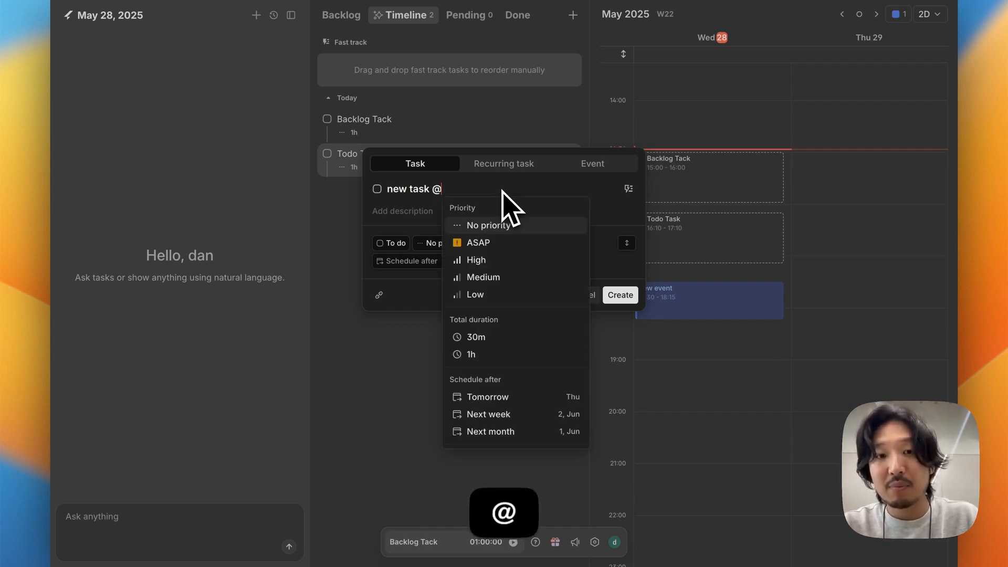
key(Down)
key(Down)
key(Return)
Step: Tag the new task with a total duration of 30m in its title and create it
text(@)
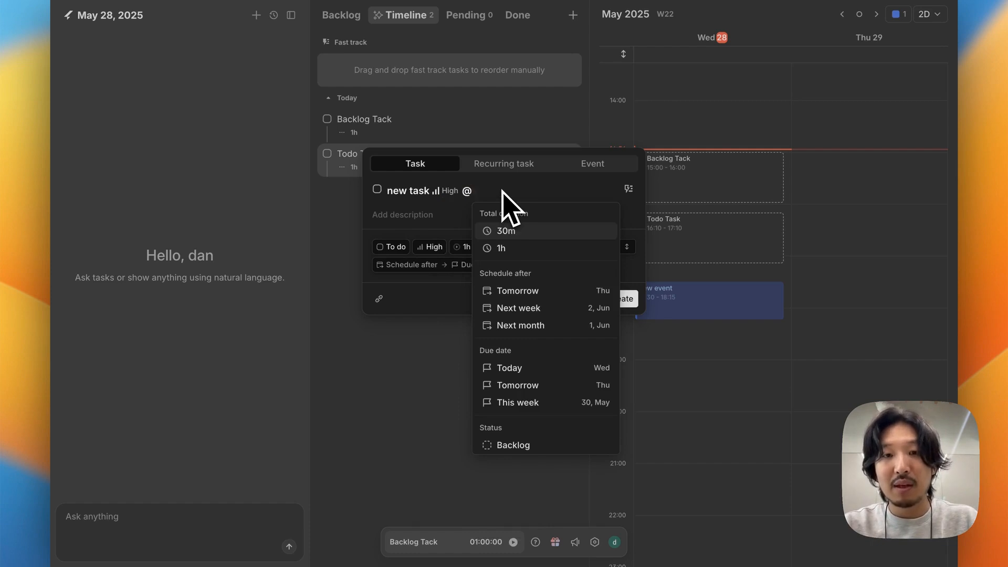
text(30)
key(Return)
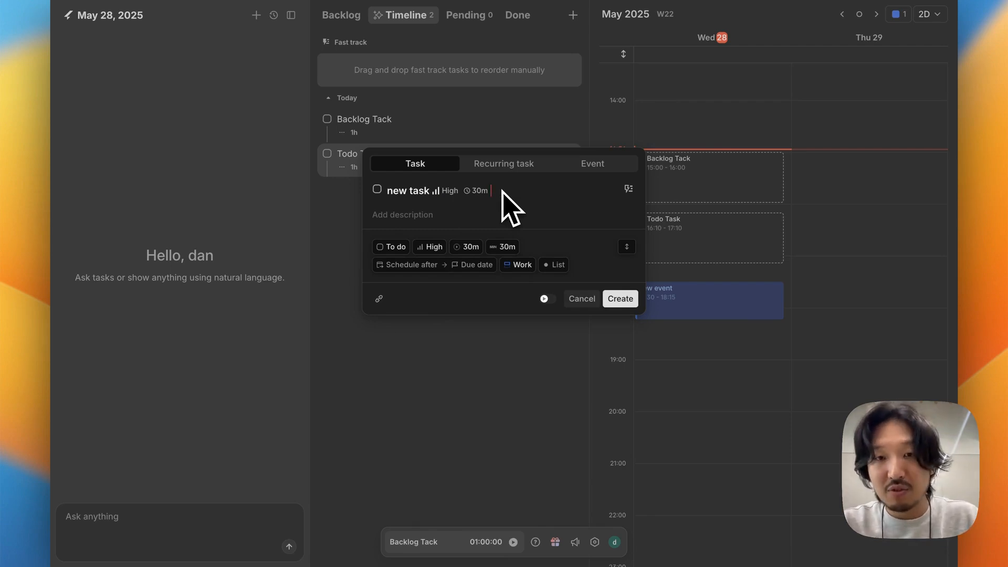
key(super+Return)
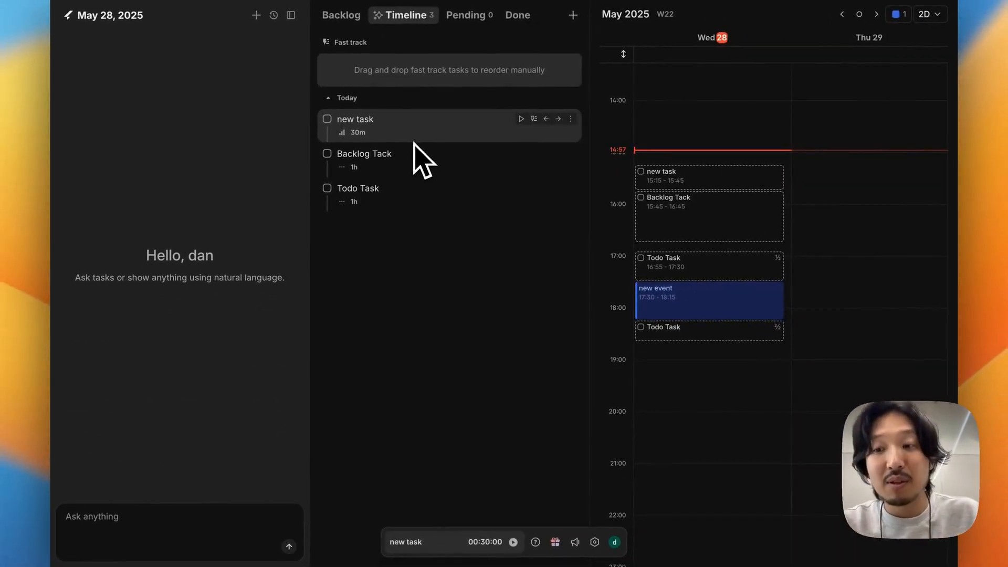
Step: Start a new task titled "new task 2" and give it a 6/18 due date using an inline tag in the title
key(n)
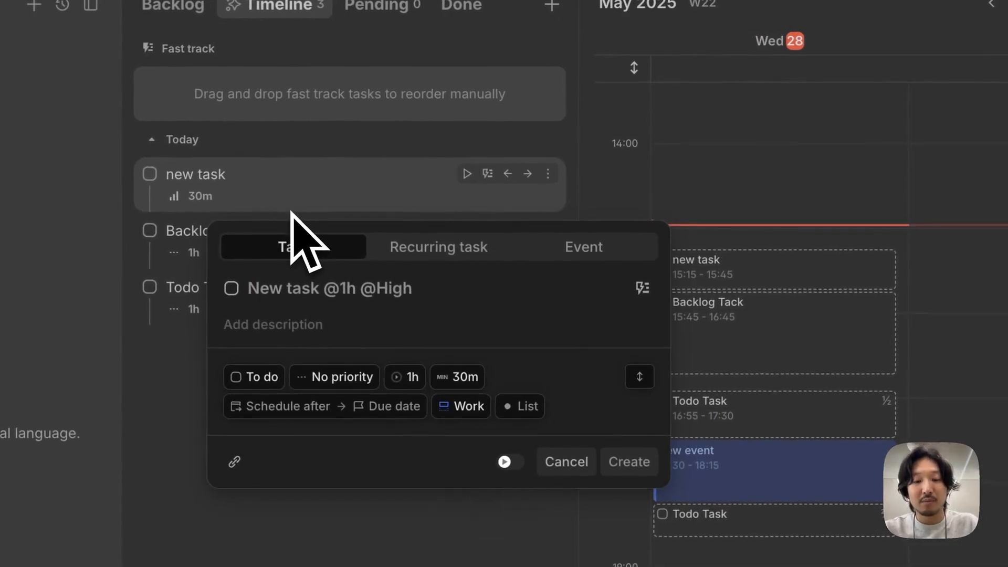
text(new task 2)
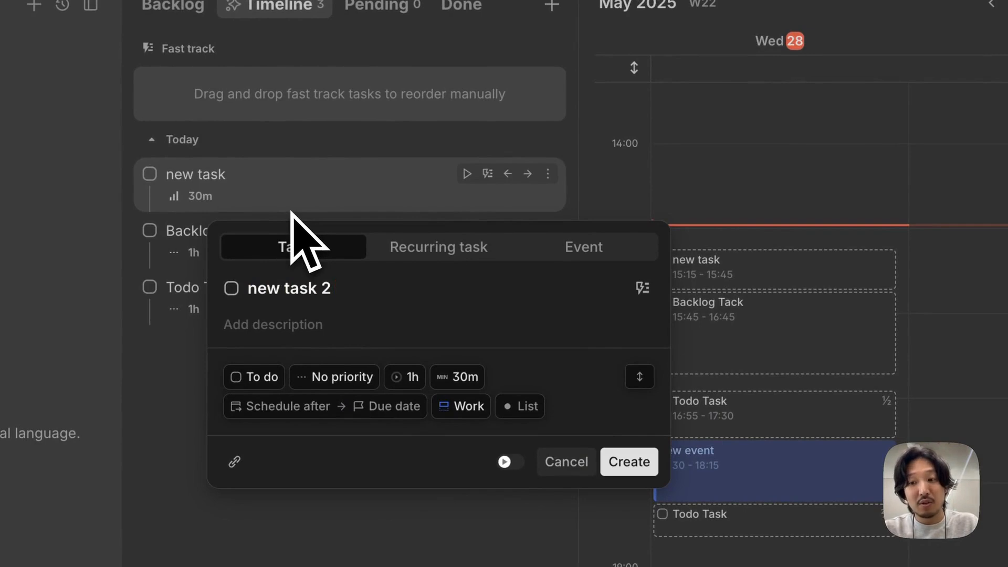
text( @)
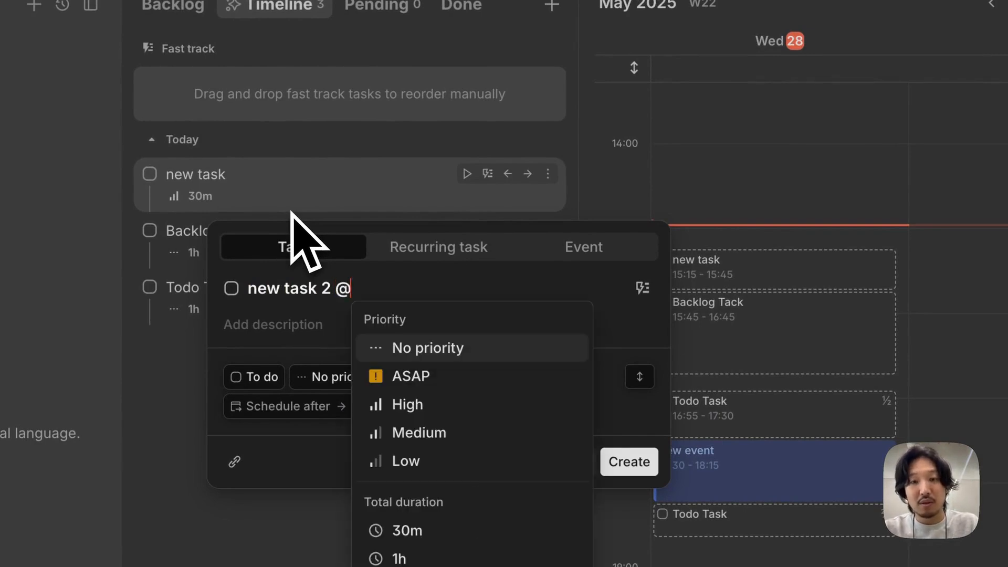
text(6/18)
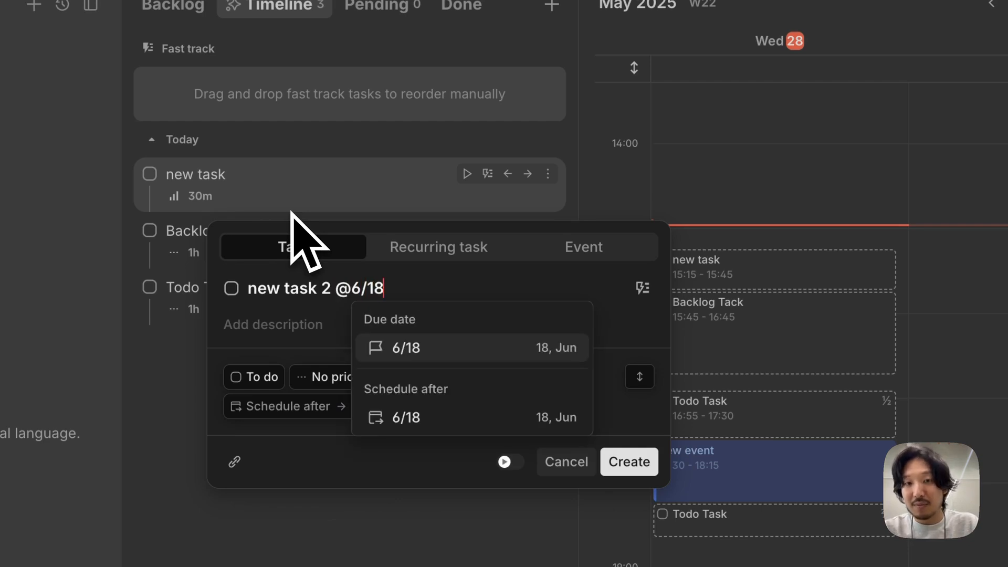
key(Return)
Step: Tag new task 2 with a 45m total duration and Medium priority in its title, and create it
text(@)
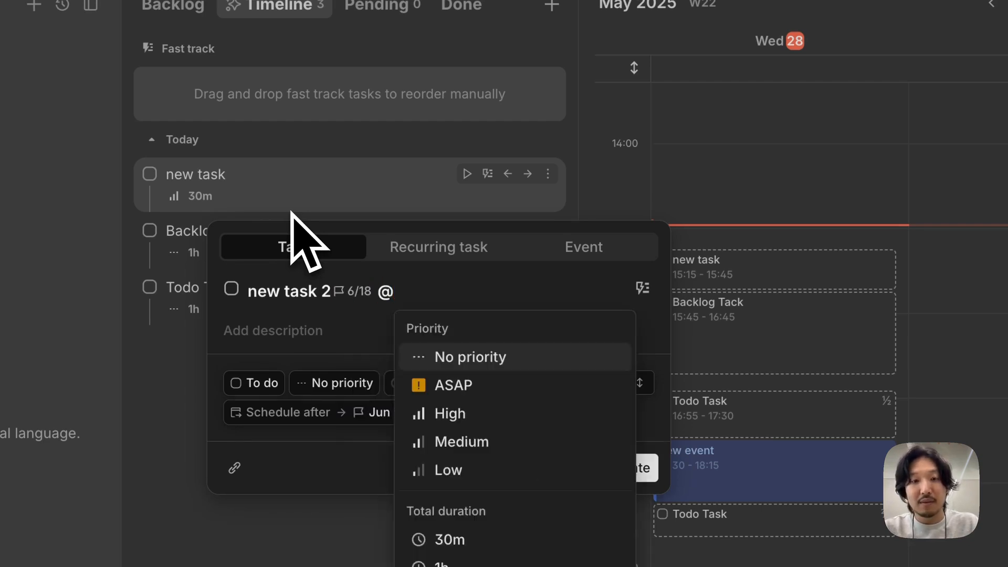
text(45)
key(Return)
text(2)
key(BackSpace)
text(@)
key(Down)
key(Down)
key(Down)
key(Return)
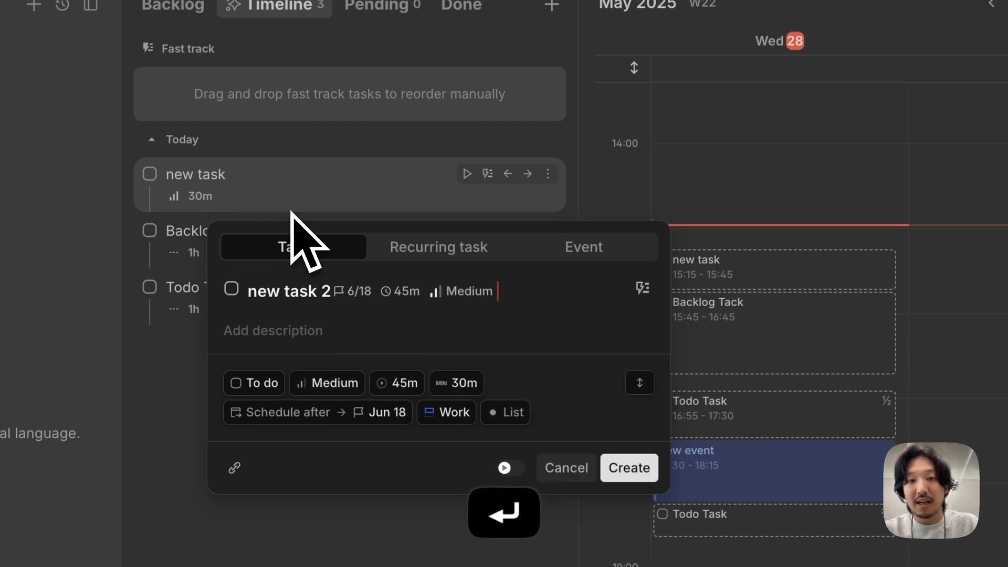
key(super+Return)
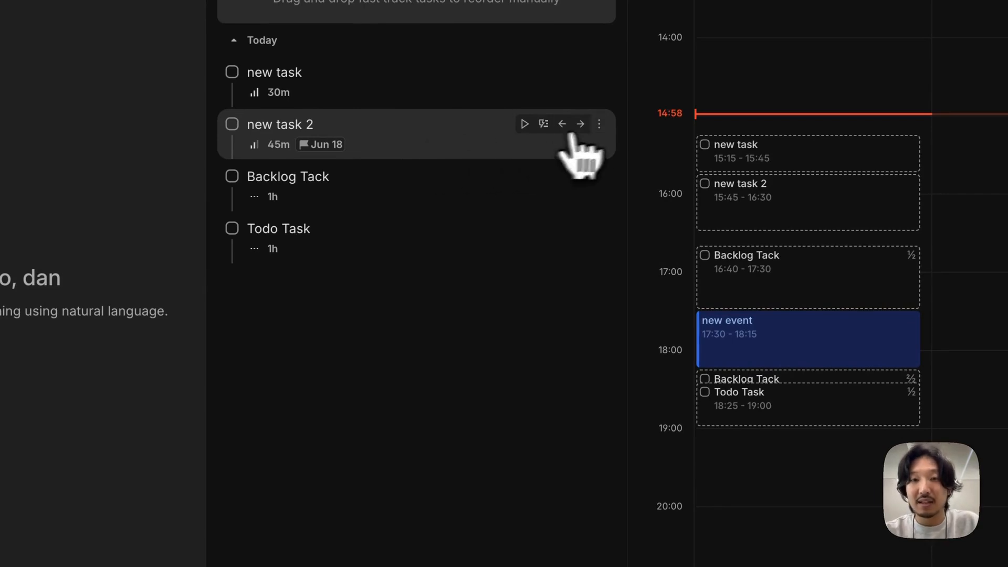
Step: Set the Schedule after date of new task 2 to Next week (Jun 2)
click(599, 124)
mouse_move(546, 273)
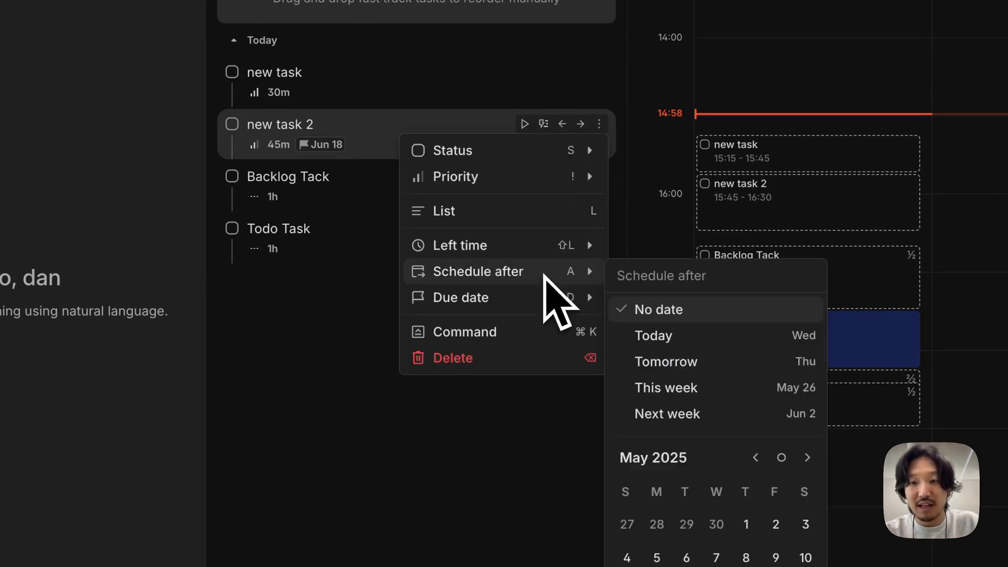
click(703, 415)
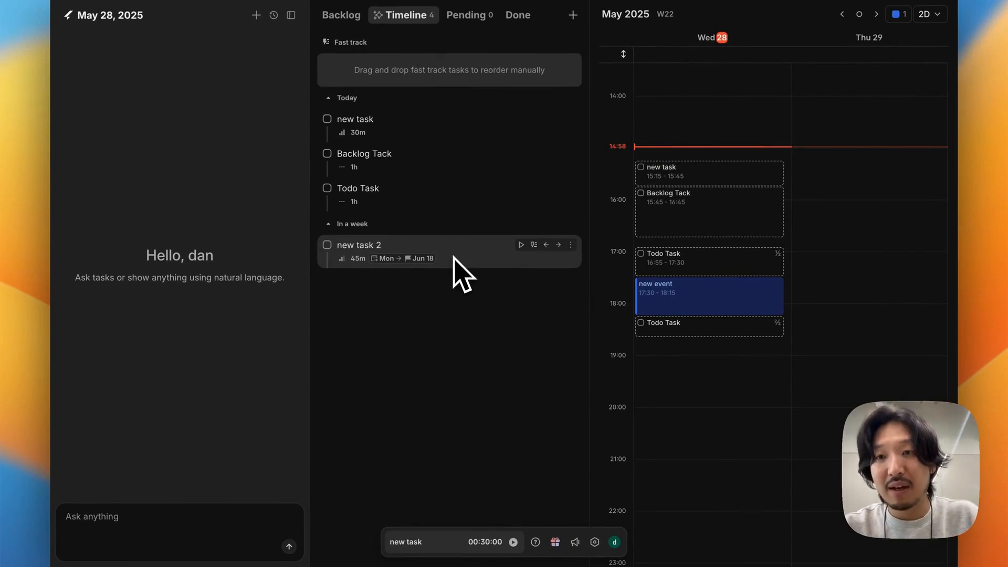
Step: Show June 2 and 3 in the calendar and examine the morning hours for new task 2's scheduled slot
key(Right)
key(Right)
key(Right)
key(Right)
key(Right)
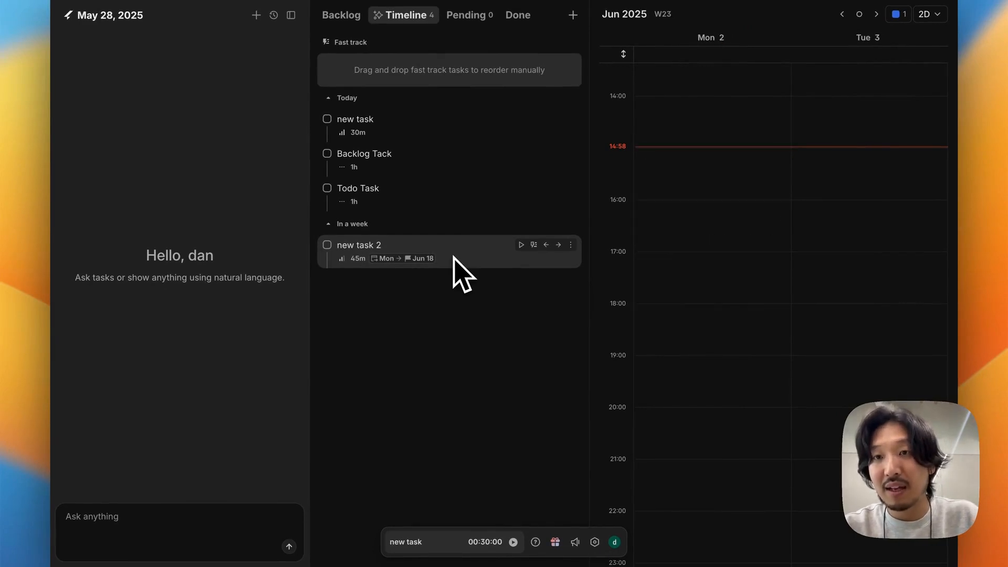
scroll(640, 289, up, 5)
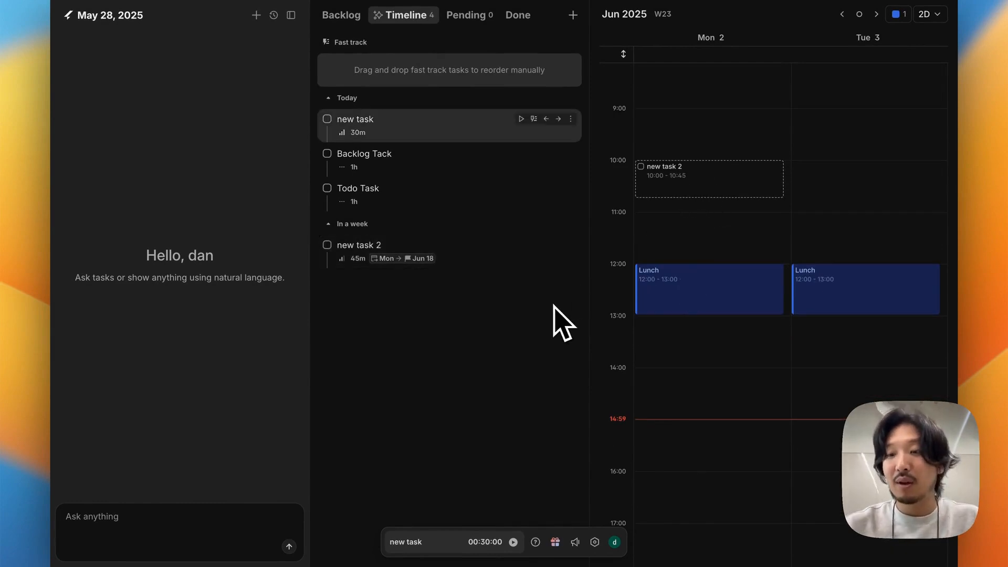
Step: Collapse the AI Chat, Timeline and calendar panels, and expand all three again
key(shift+a)
key(shift+s)
key(shift+d)
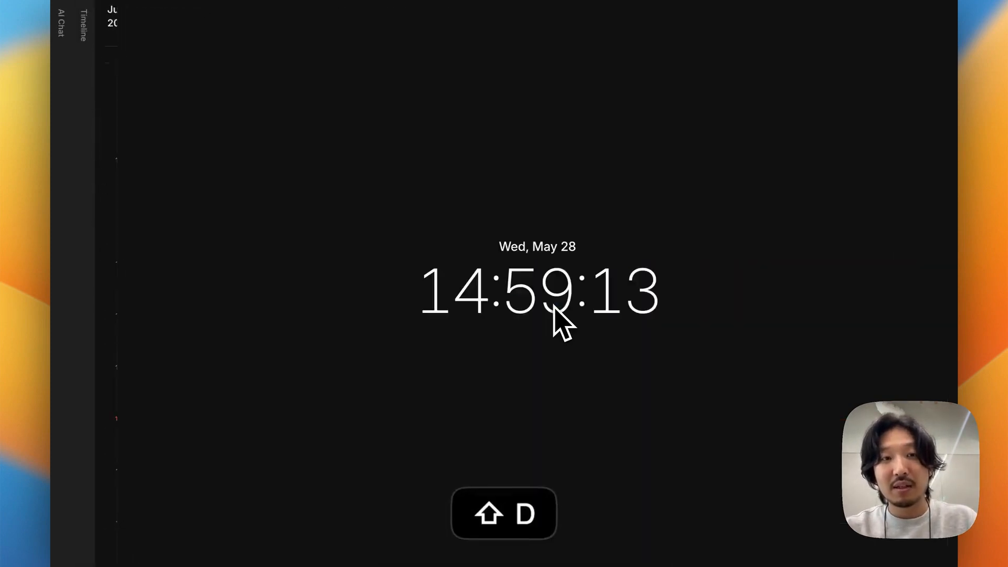
key(shift+d)
key(shift+s)
key(shift+a)
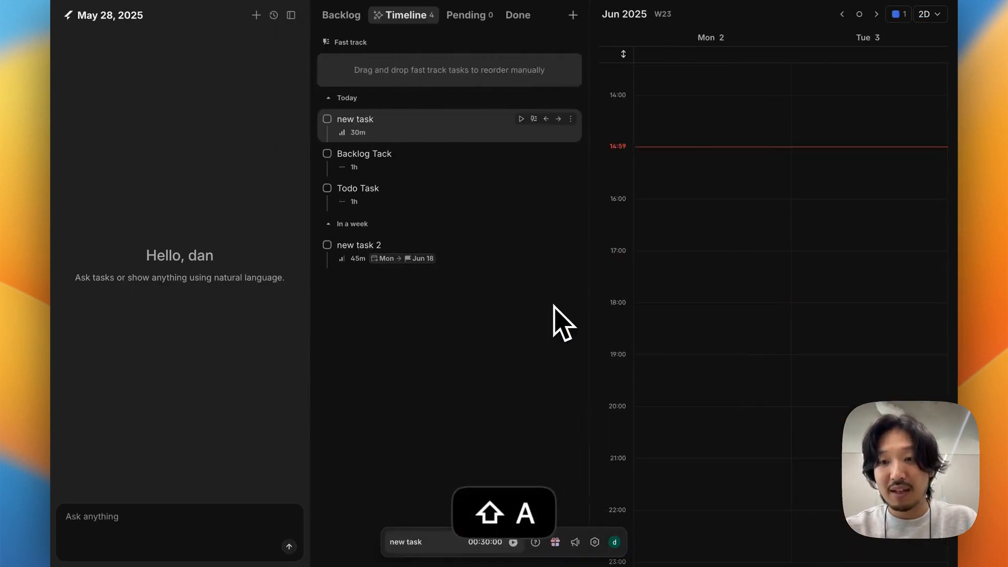
Step: Cycle through the task lists, including Pending, and return to the Timeline list
key(Tab)
key(Tab)
key(Tab)
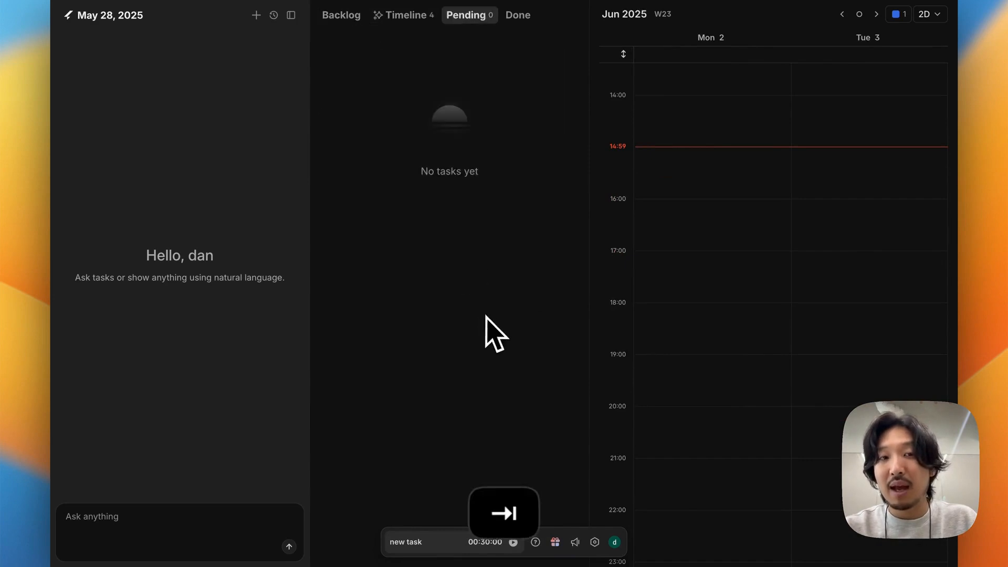
key(Tab)
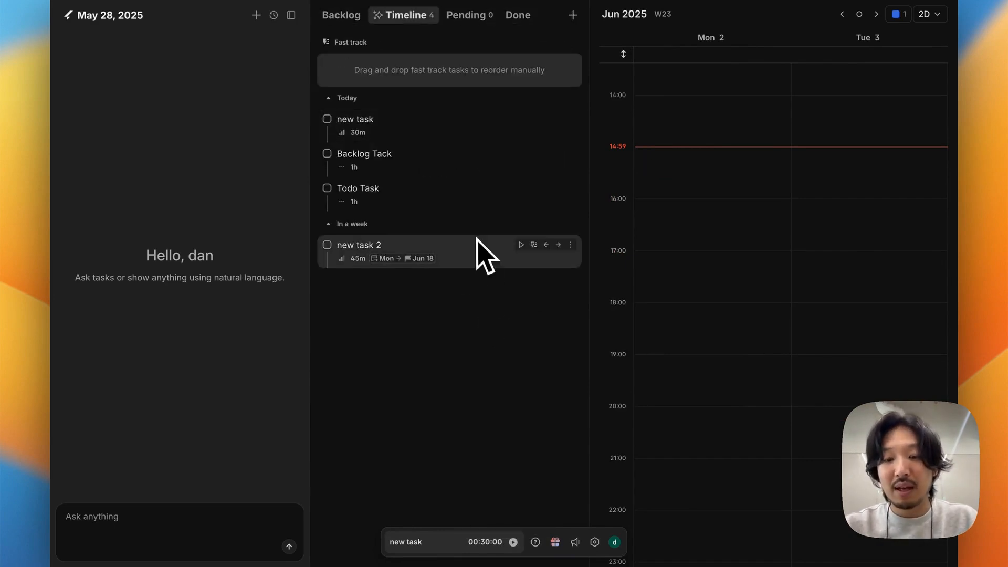
Step: Start creating another task from the Timeline list
key(n)
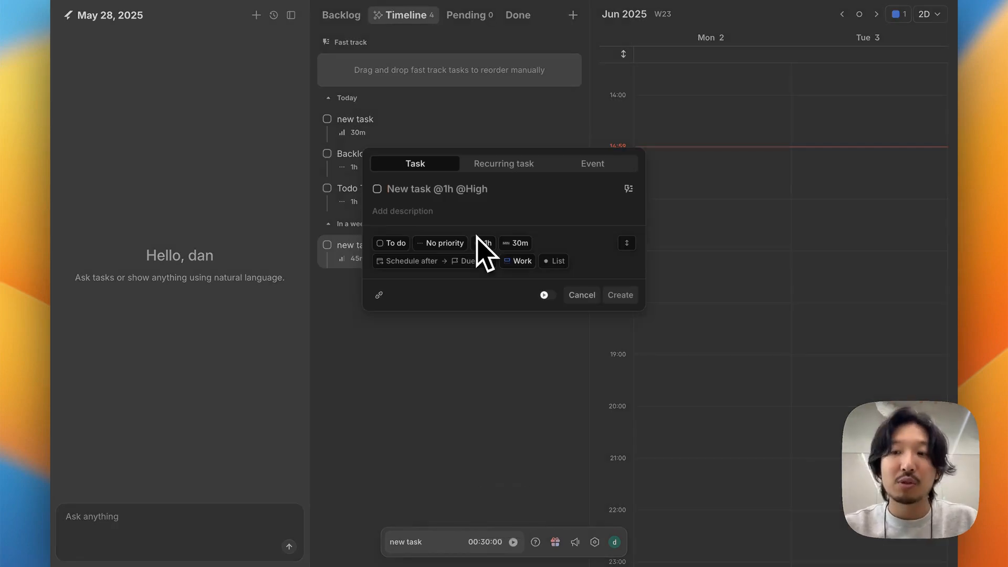